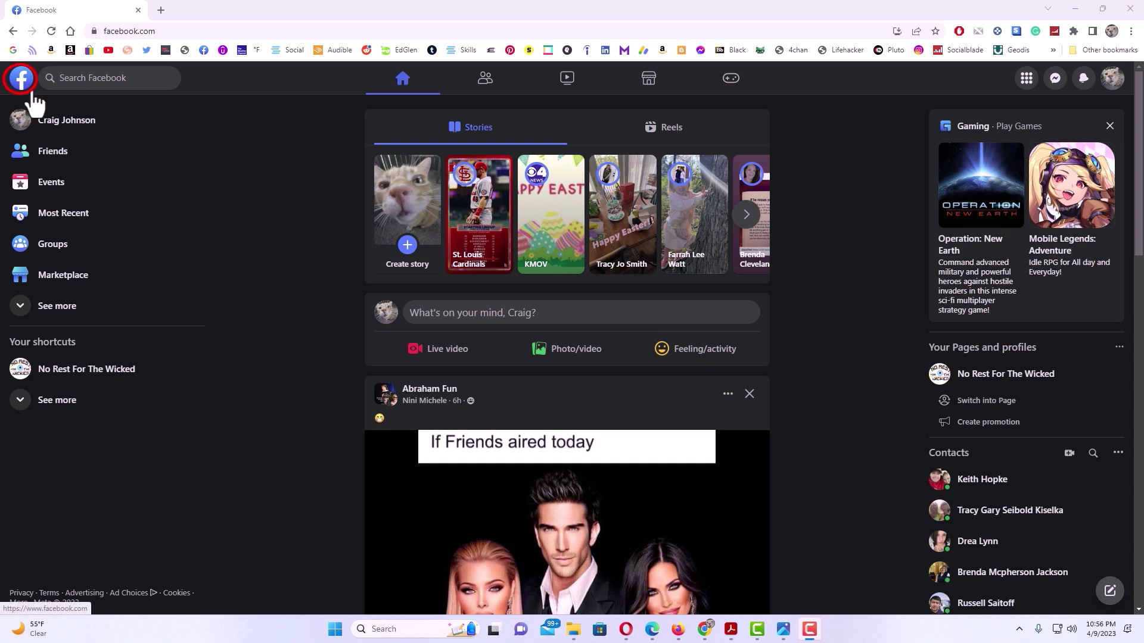
# From the Facebook home feed, expand the sidebar sections and open Events' Your Events list.
pyautogui.click(23, 80)
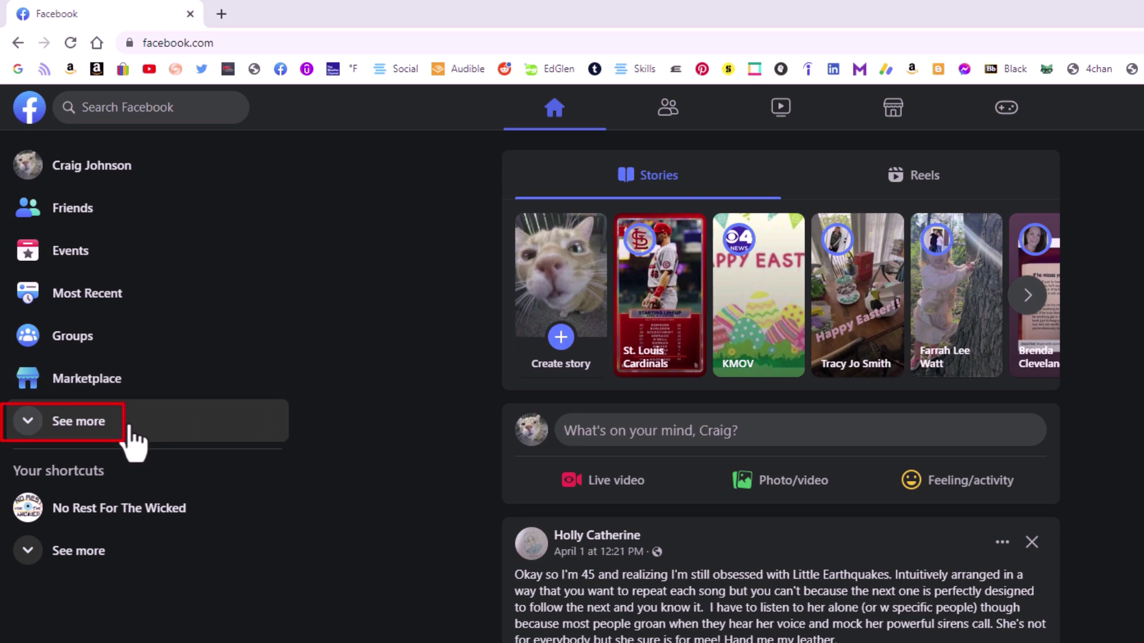
pyautogui.click(34, 421)
pyautogui.scroll(-2, 116, 531)
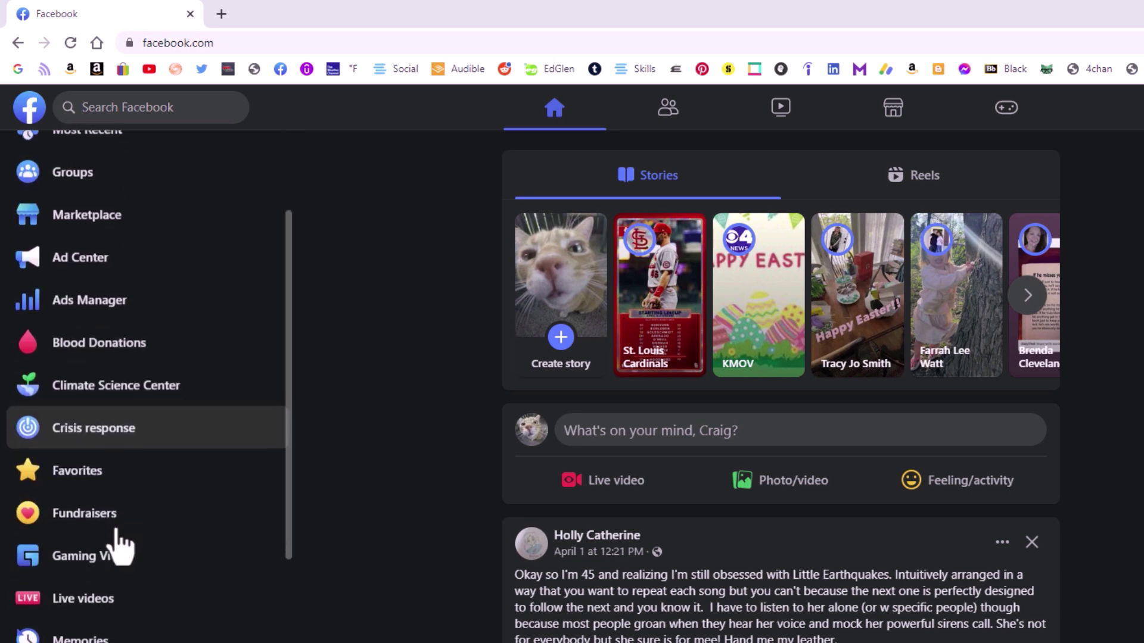
pyautogui.scroll(2, 107, 522)
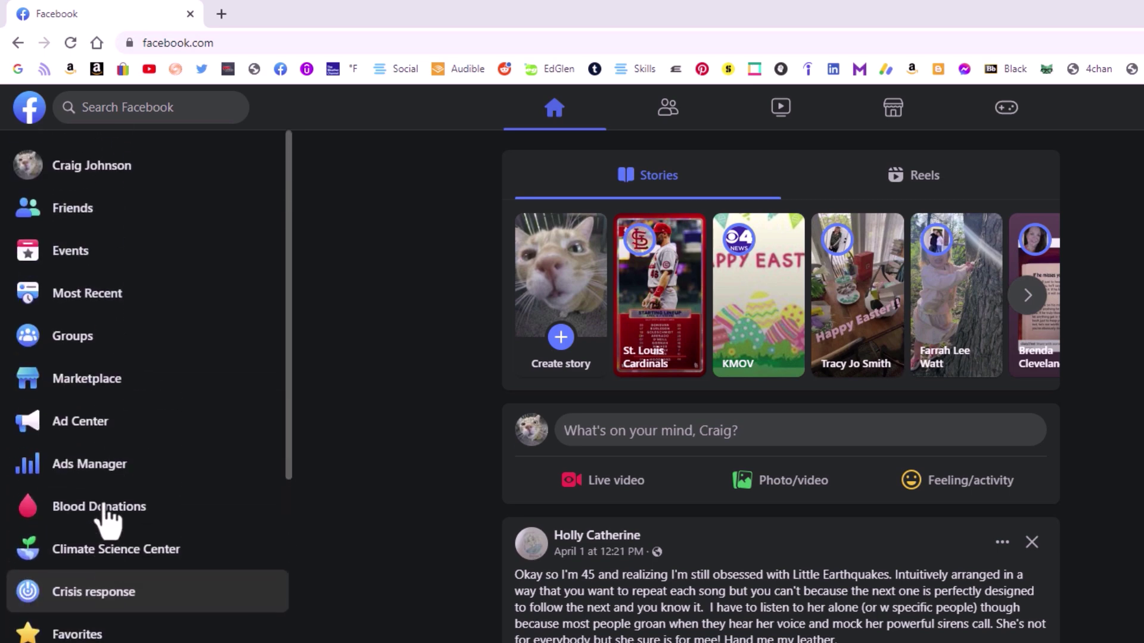
pyautogui.click(112, 259)
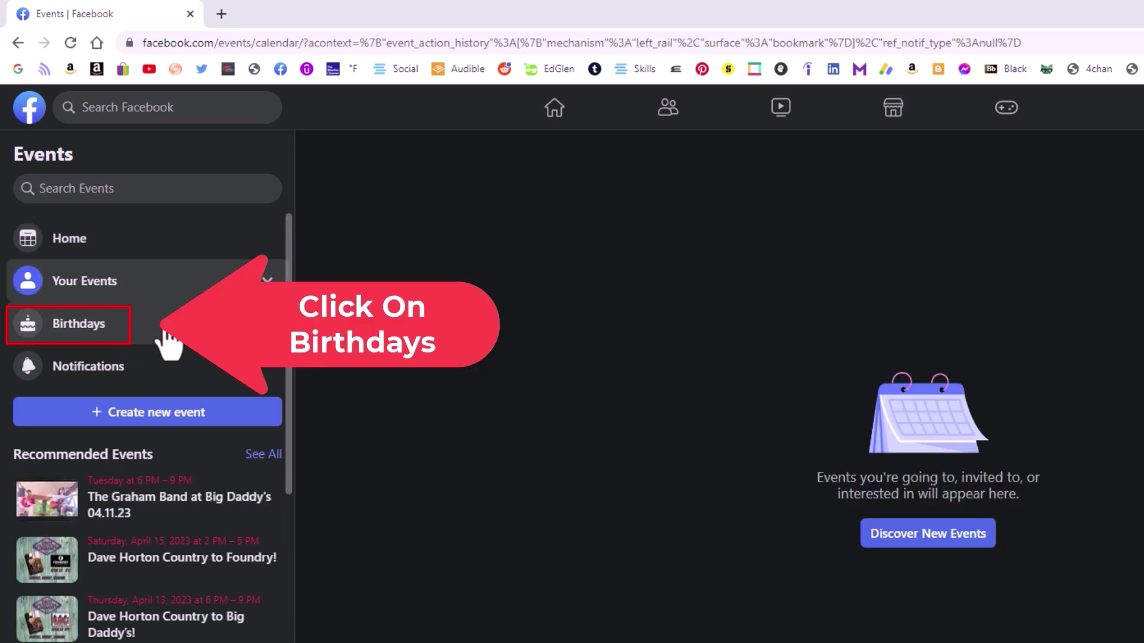
pyautogui.click(132, 338)
# Choose Birthdays from the Events left menu to list friends' birthdays.
pyautogui.click(125, 329)
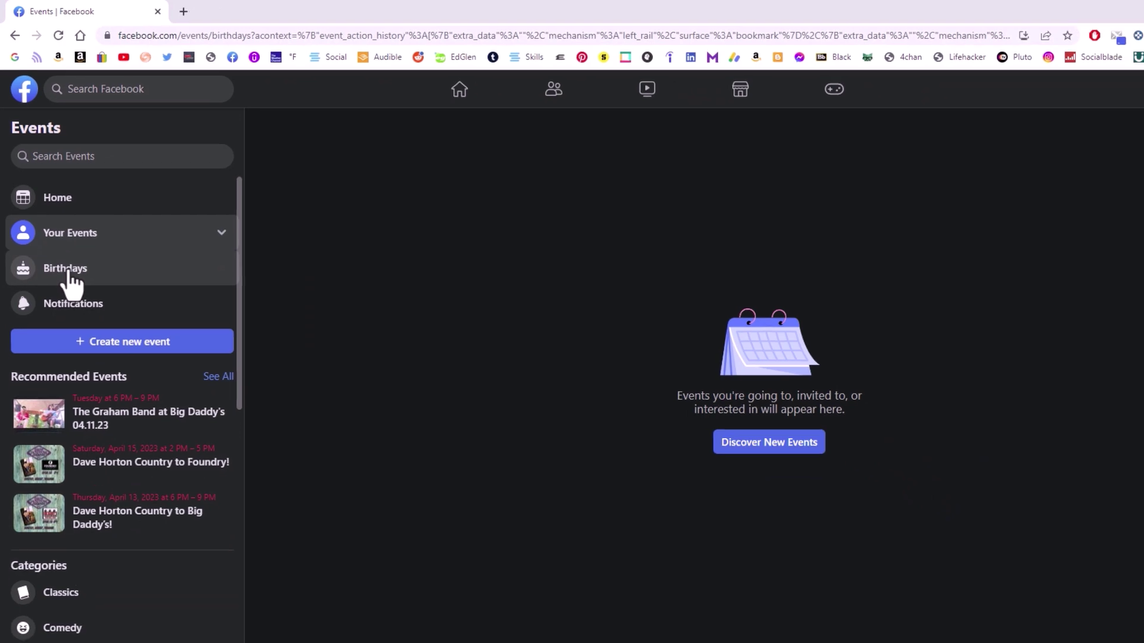